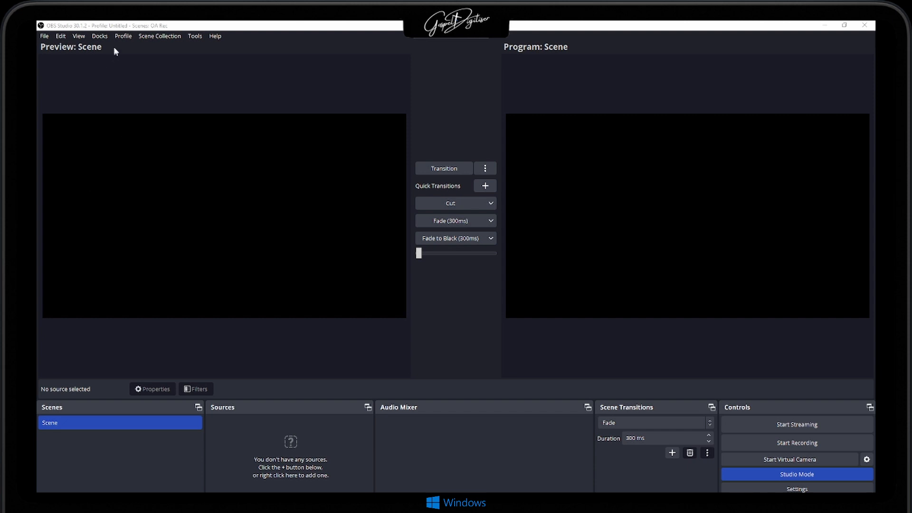
- Run the Auto-Configuration Wizard optimised just for recording, with the current 1920x1080 canvas and 60 FPS preferred when possible, and apply its settings
{"action": "left_click", "coordinate": [193, 36]}
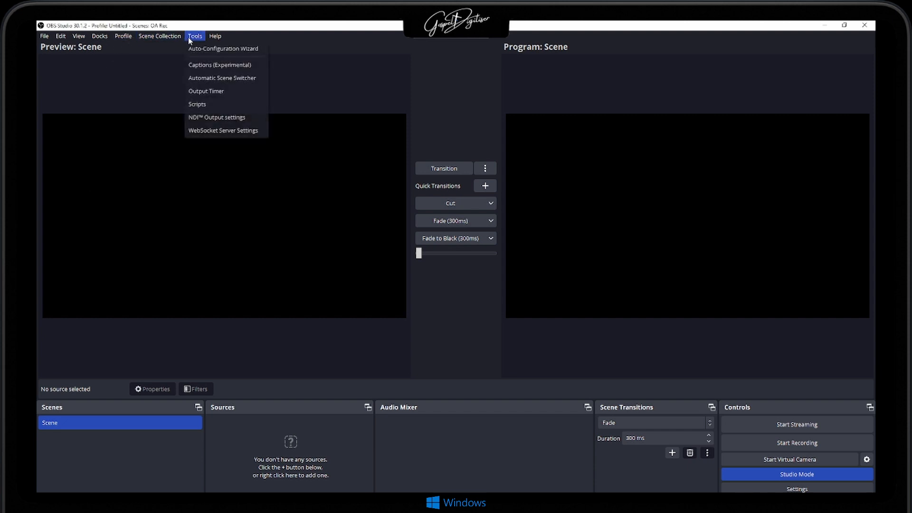
{"action": "left_click", "coordinate": [210, 49]}
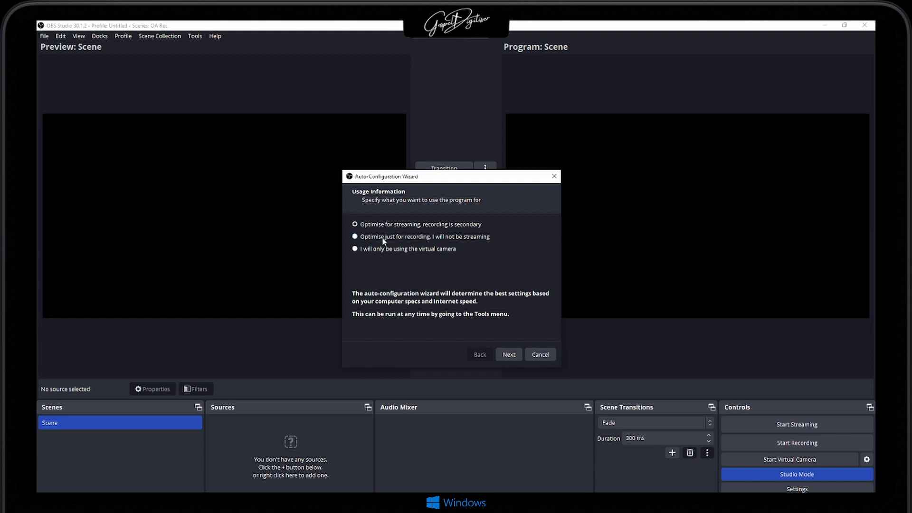
{"action": "left_click", "coordinate": [512, 355]}
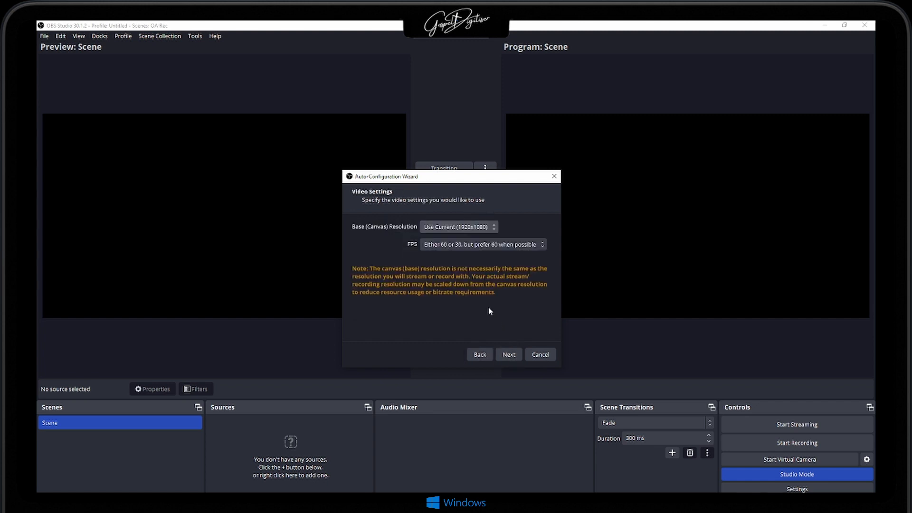
{"action": "left_click", "coordinate": [435, 228]}
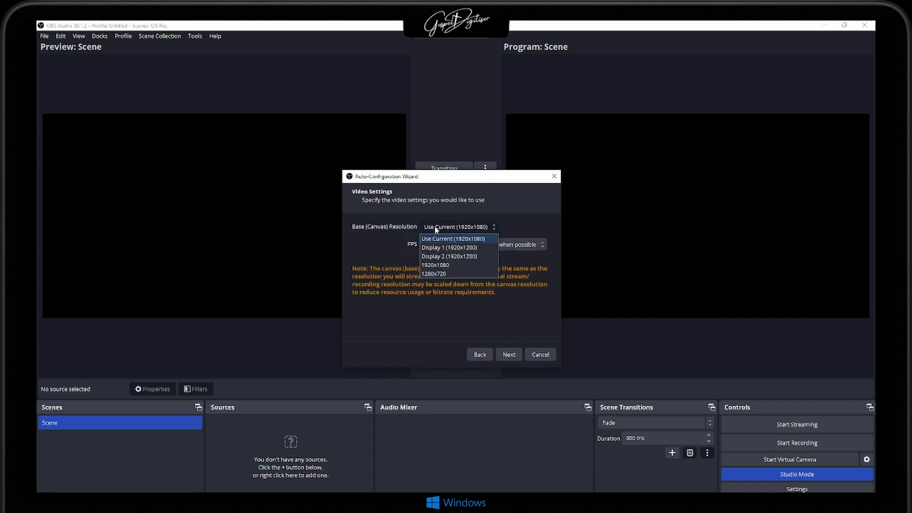
{"action": "left_click", "coordinate": [420, 251]}
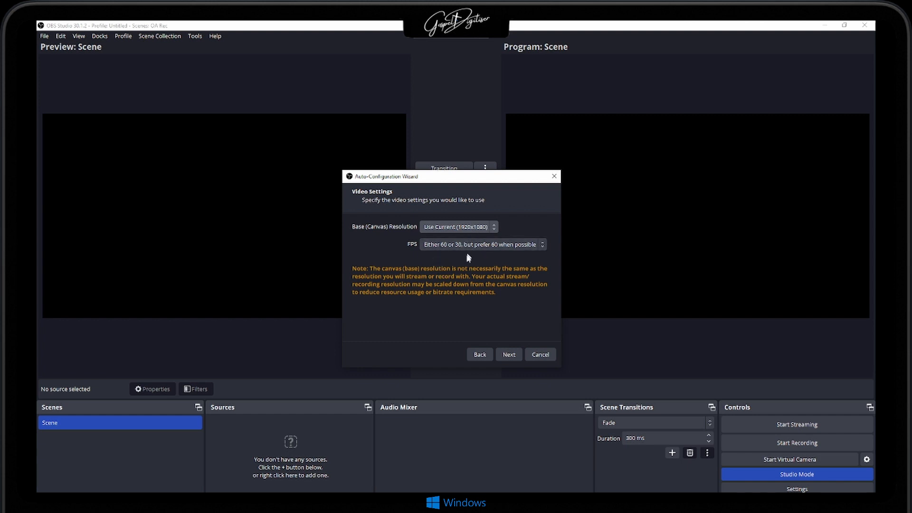
{"action": "left_click", "coordinate": [506, 357]}
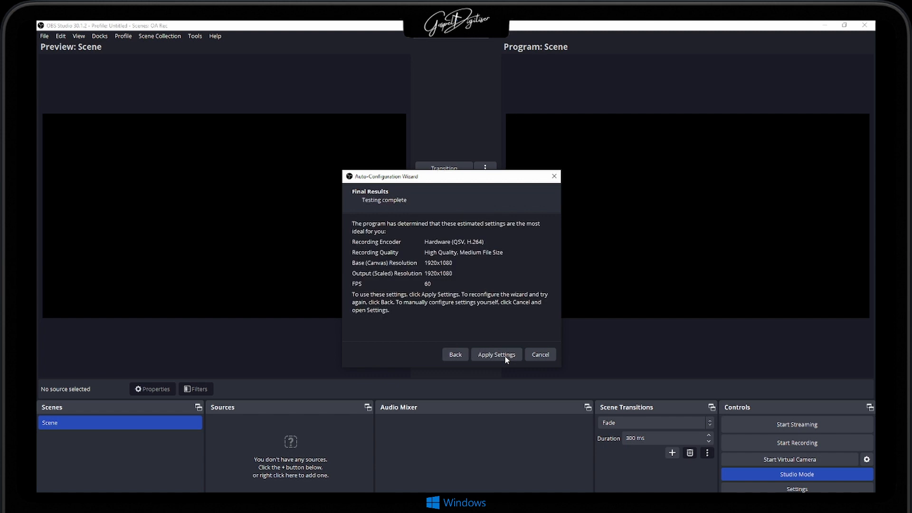
{"action": "left_click", "coordinate": [496, 356]}
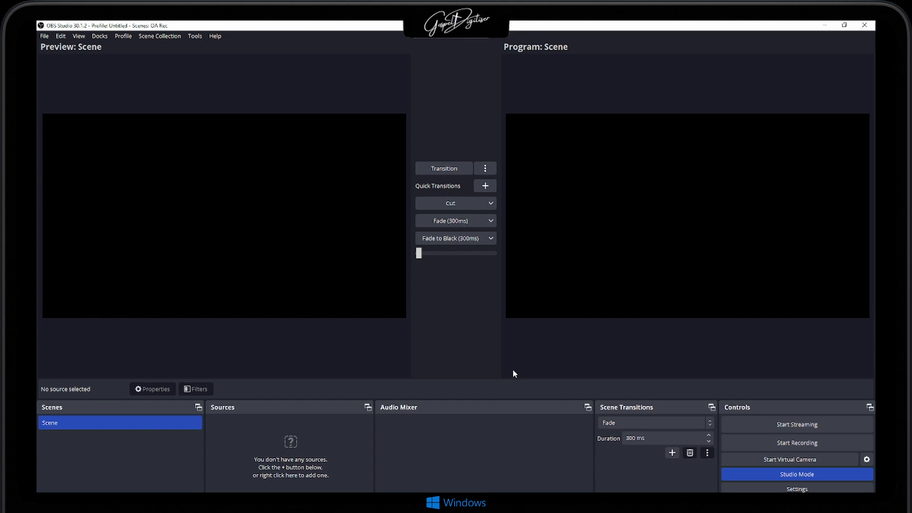
- Review the streaming service and account connection options in the Stream settings, and leave the settings without changes
{"action": "left_click", "coordinate": [763, 489]}
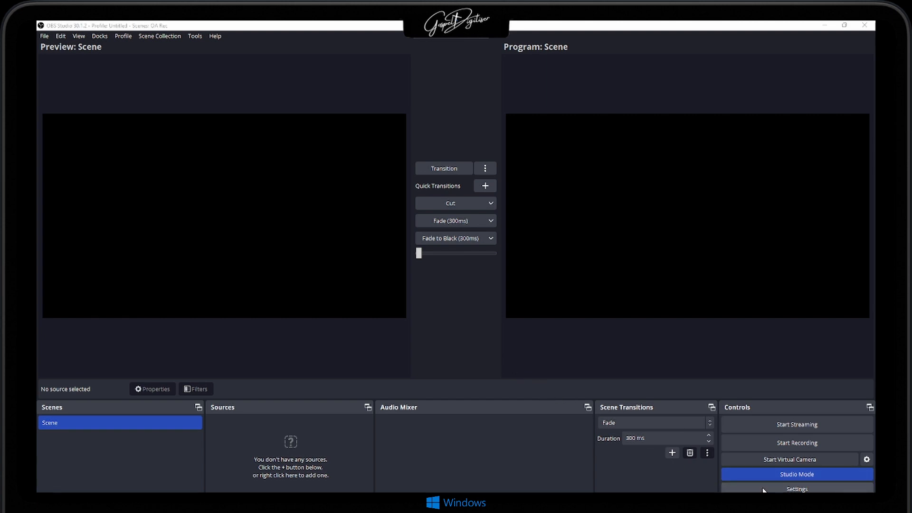
{"action": "left_click", "coordinate": [284, 145]}
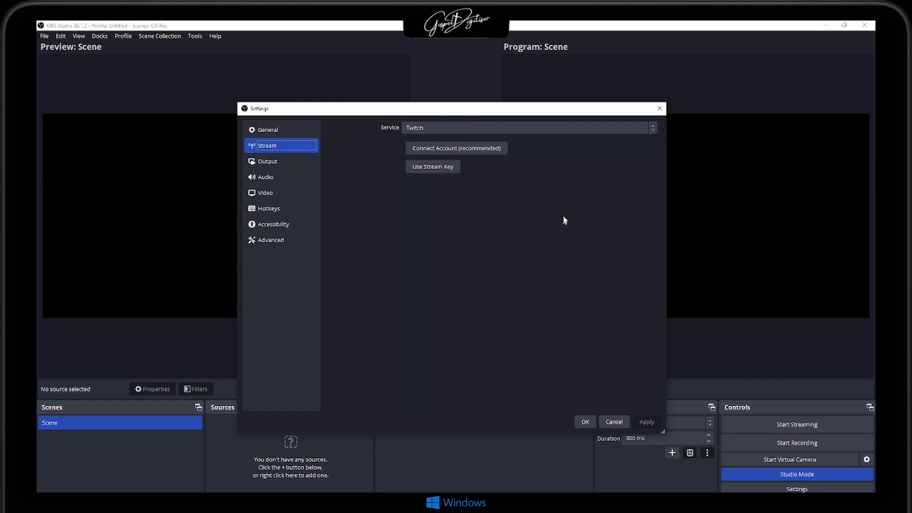
{"action": "left_click", "coordinate": [659, 109]}
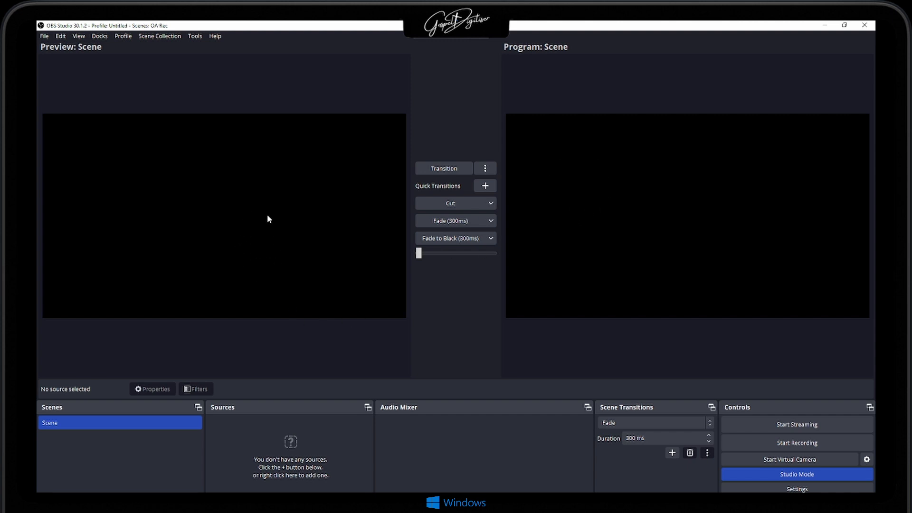
{"action": "left_click", "coordinate": [41, 37]}
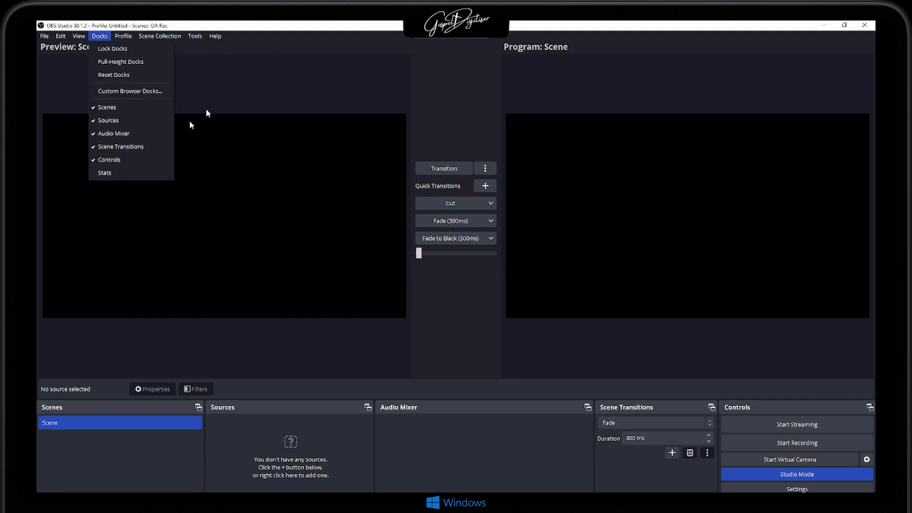
{"action": "left_click", "coordinate": [127, 475]}
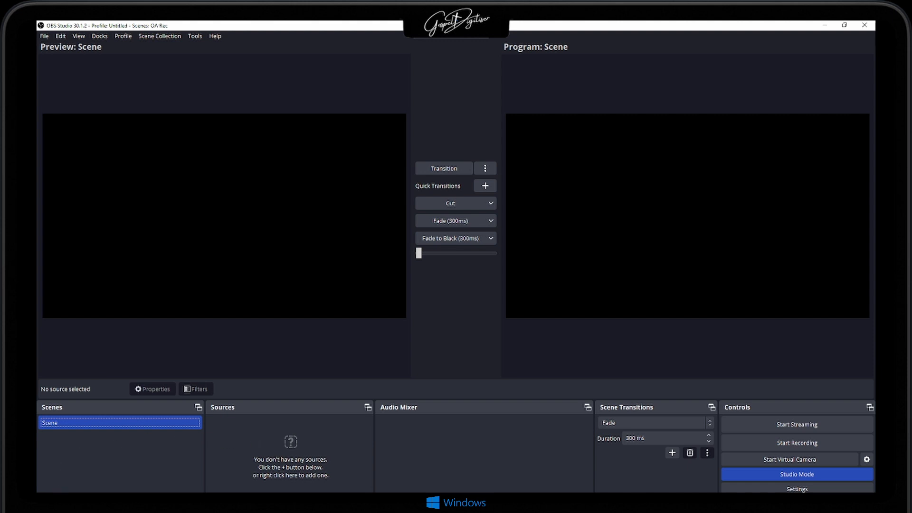
- Add a new scene named Scene 2
{"action": "left_click", "coordinate": [46, 499]}
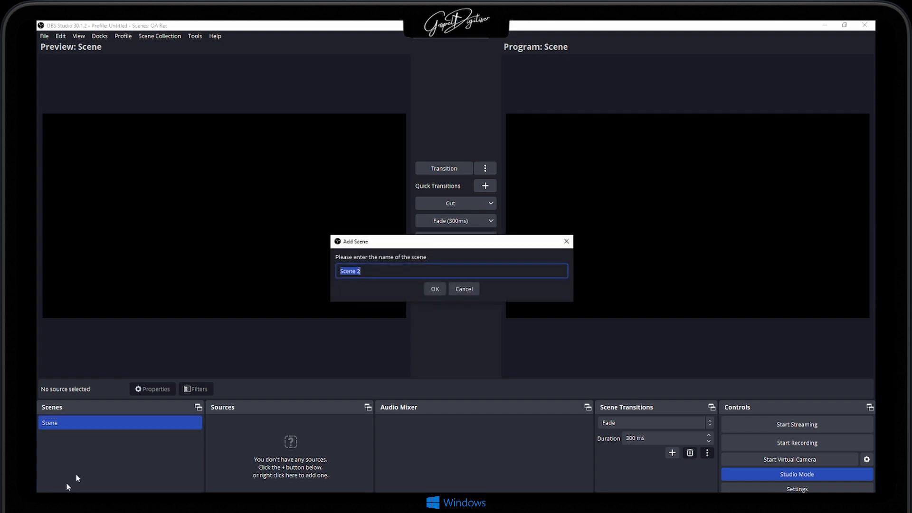
{"action": "left_click", "coordinate": [437, 291]}
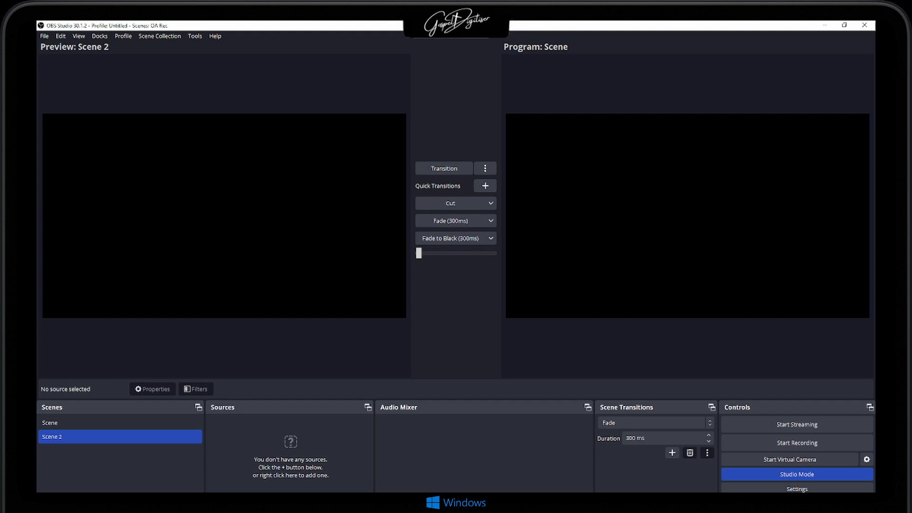
- Add a new Audio Input Capture source to Scene 2 with Line (2- USB AUDIO CODEC) as its device
{"action": "left_click", "coordinate": [213, 493]}
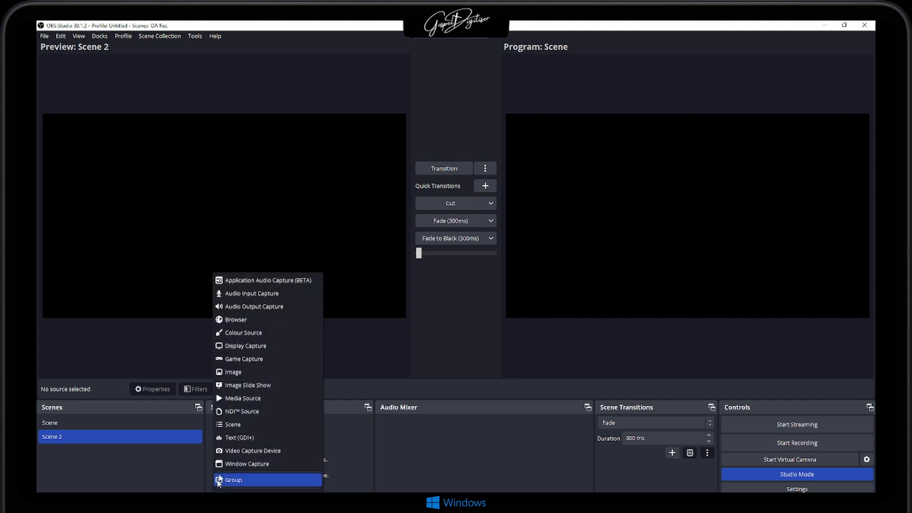
{"action": "left_click", "coordinate": [246, 291]}
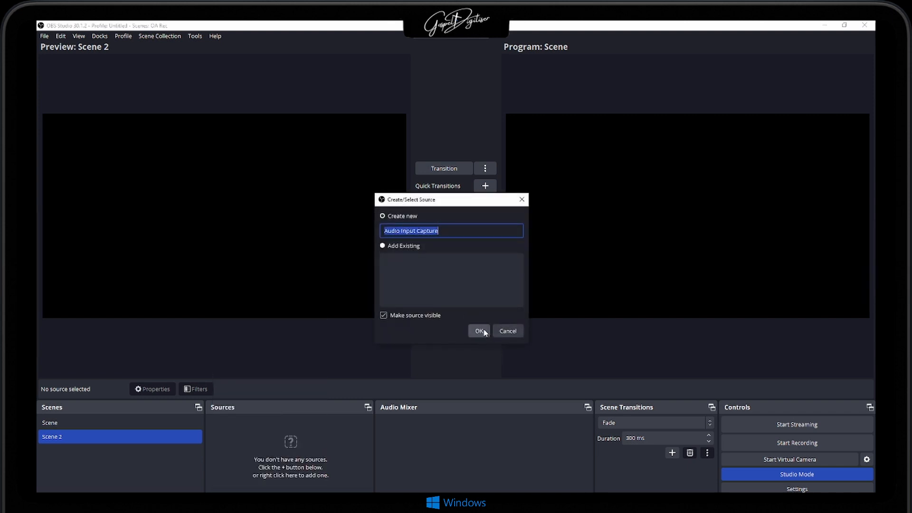
{"action": "left_click", "coordinate": [479, 331]}
{"action": "left_click", "coordinate": [358, 167]}
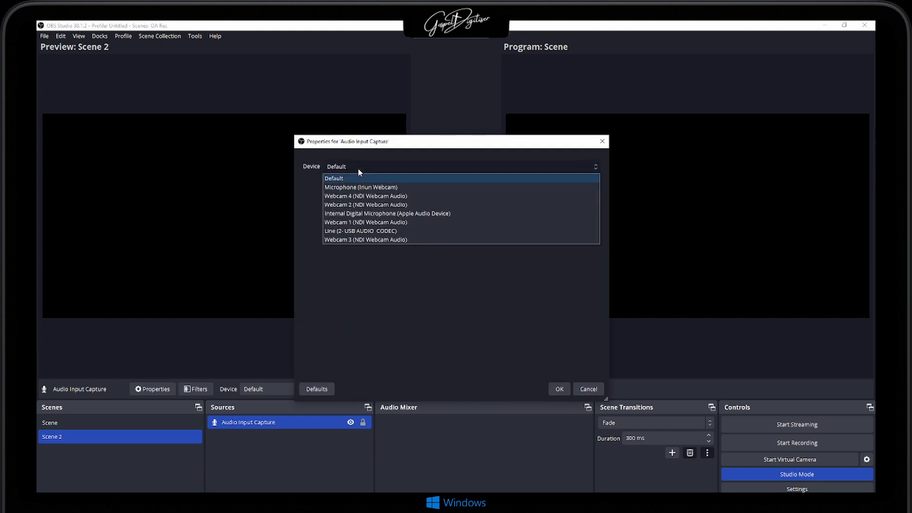
{"action": "left_click", "coordinate": [363, 231]}
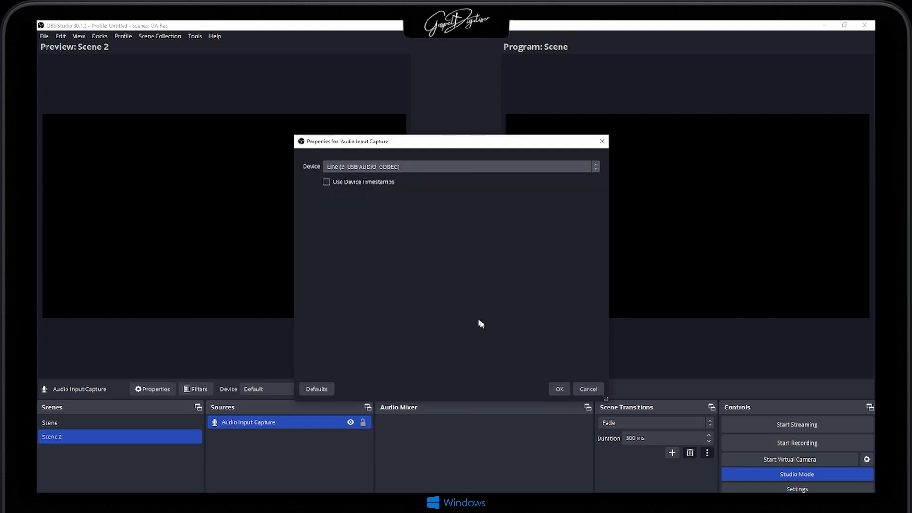
{"action": "left_click", "coordinate": [552, 388]}
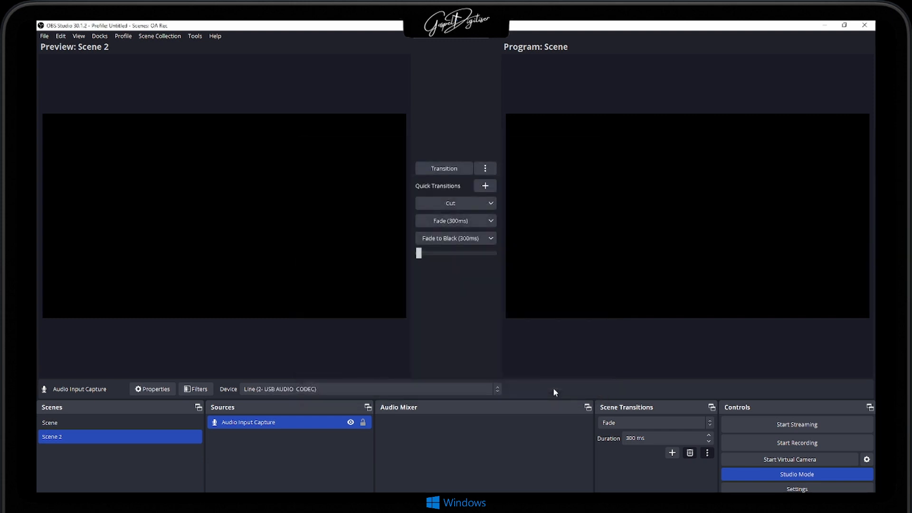
- Transition Scene 2 to the program output and set its Audio Input Capture to mono in the advanced audio properties
{"action": "left_click", "coordinate": [454, 167]}
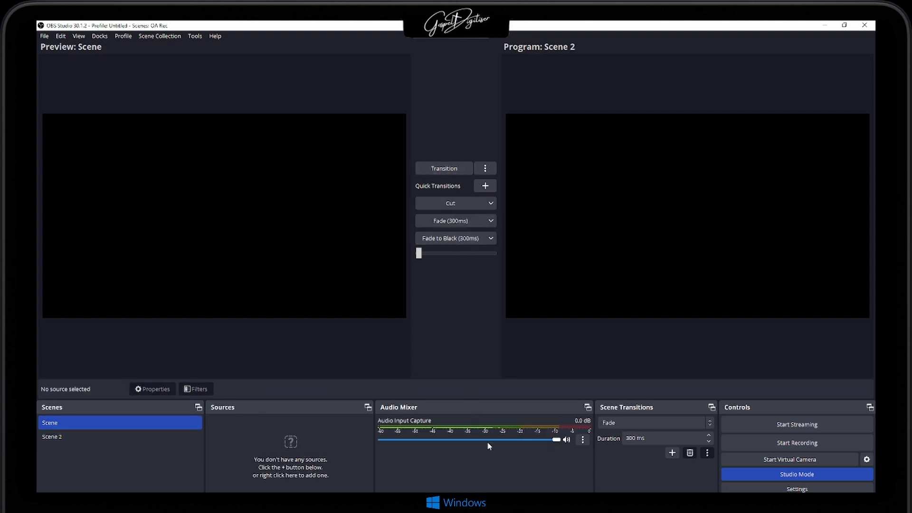
{"action": "left_click", "coordinate": [583, 439]}
{"action": "left_click", "coordinate": [604, 433]}
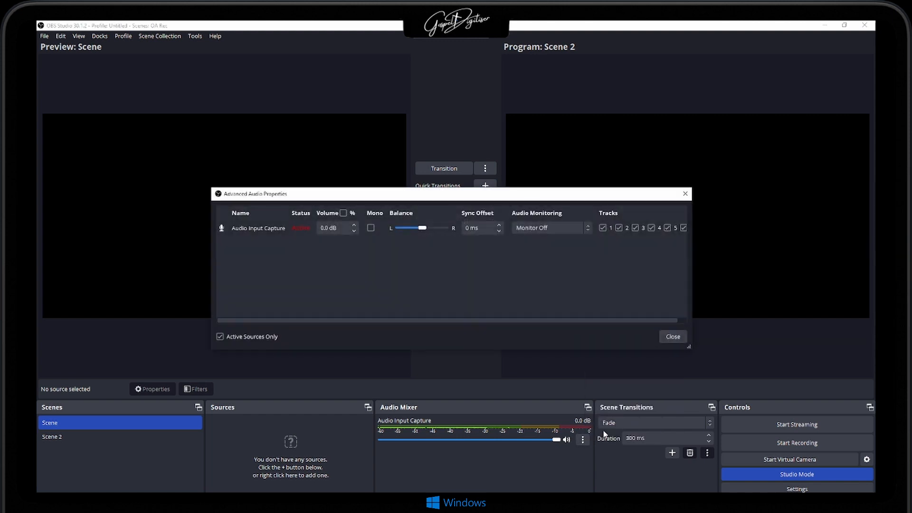
{"action": "left_click", "coordinate": [371, 228]}
{"action": "left_click", "coordinate": [674, 337]}
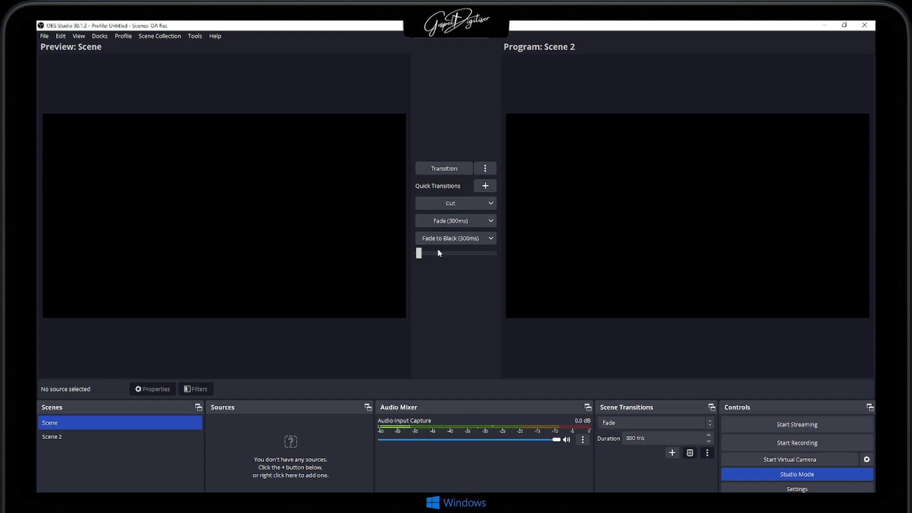
- Set the Fade scene transition's duration to 550 ms and transition Scene to the program output
{"action": "left_click", "coordinate": [708, 434]}
{"action": "left_click", "coordinate": [709, 434]}
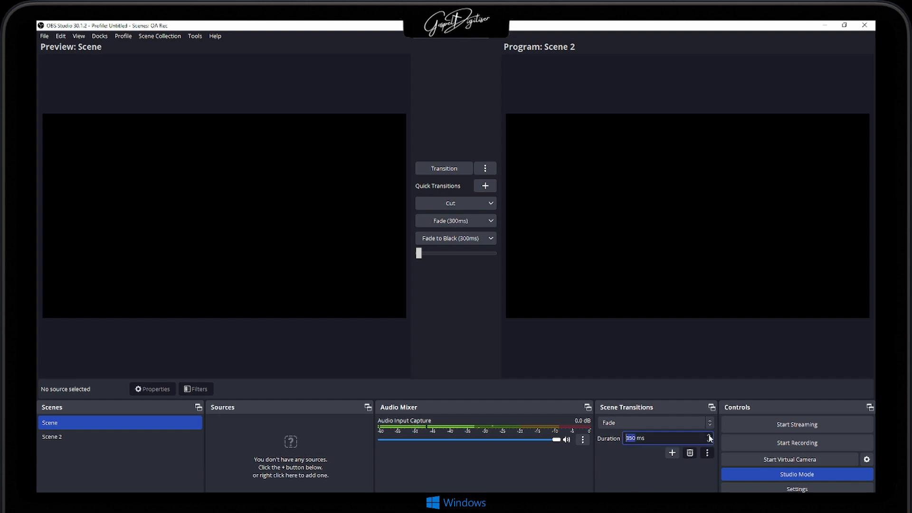
{"action": "left_click", "coordinate": [708, 435]}
{"action": "left_click", "coordinate": [708, 435]}
{"action": "left_click", "coordinate": [709, 434]}
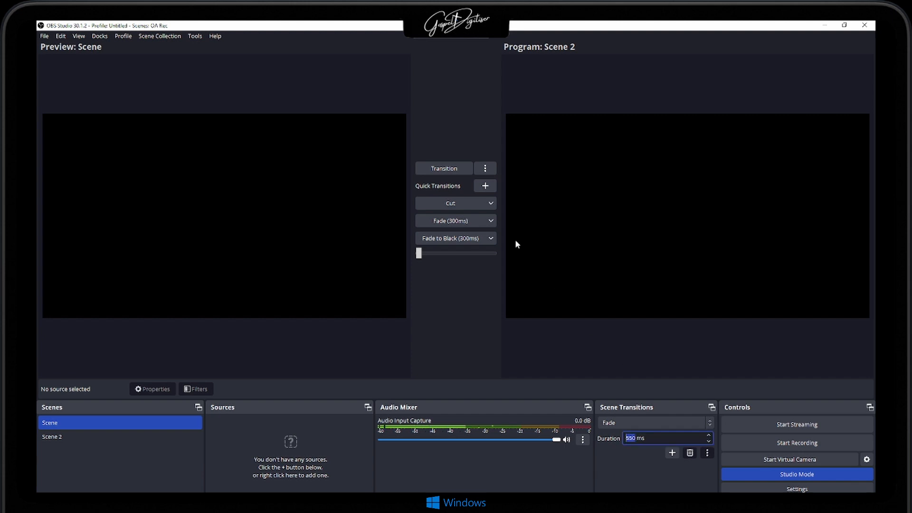
{"action": "left_click", "coordinate": [454, 168]}
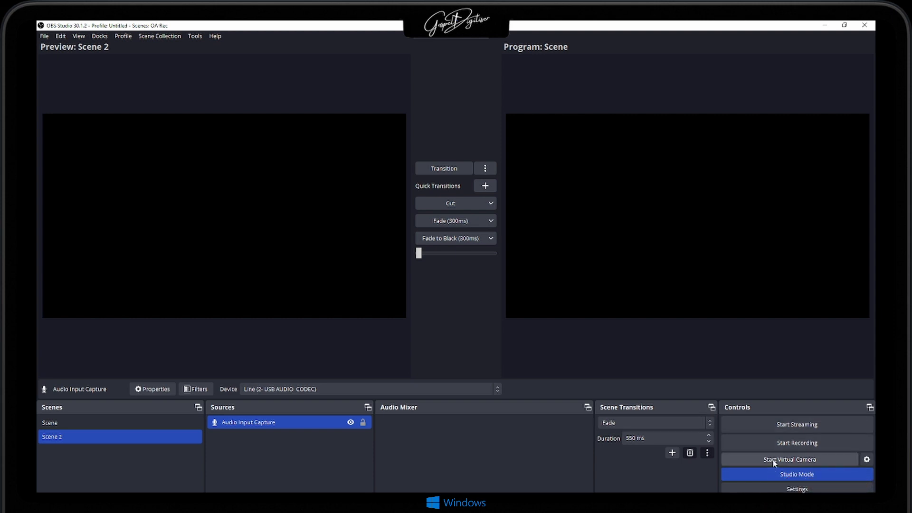
- Switch Studio Mode off and back on
{"action": "left_click", "coordinate": [779, 474]}
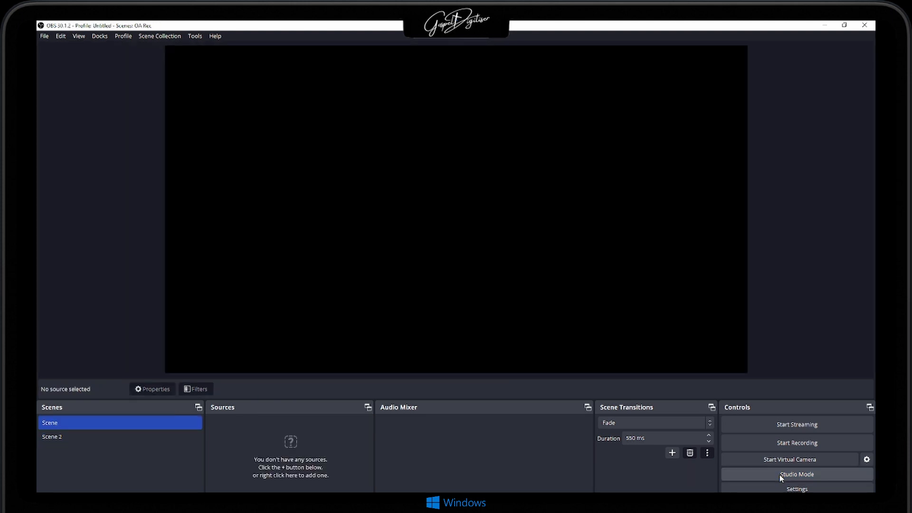
{"action": "left_click", "coordinate": [780, 475]}
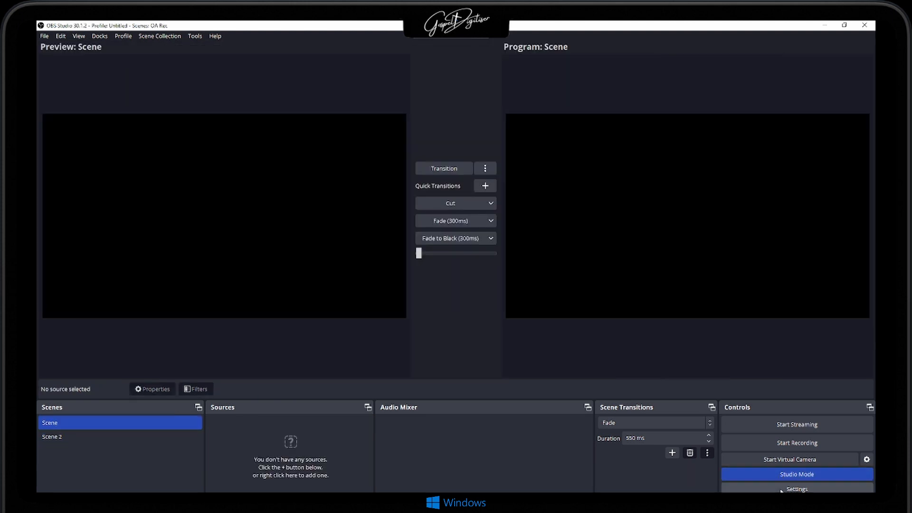
- Examine the General settings, including the update, output and source snapping options and the available languages
{"action": "left_click", "coordinate": [781, 490]}
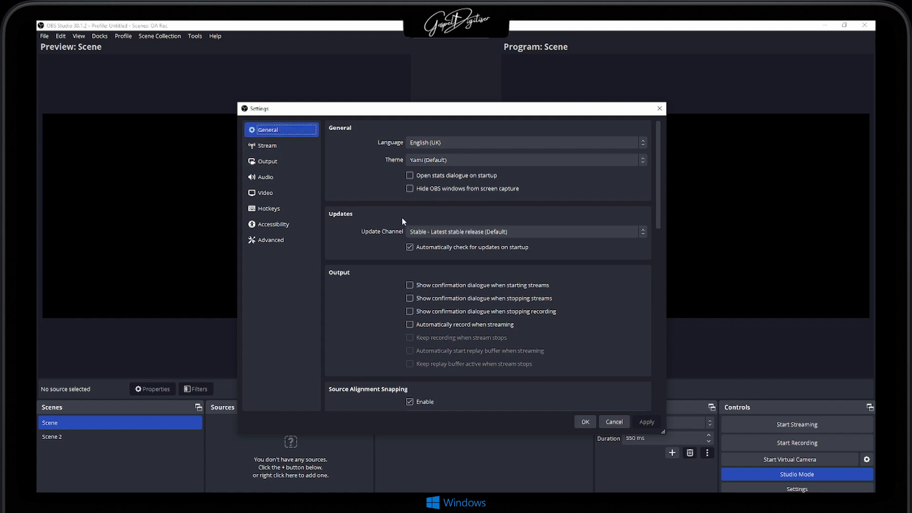
{"action": "scroll", "coordinate": [402, 217], "scroll_direction": "down", "scroll_amount": 3}
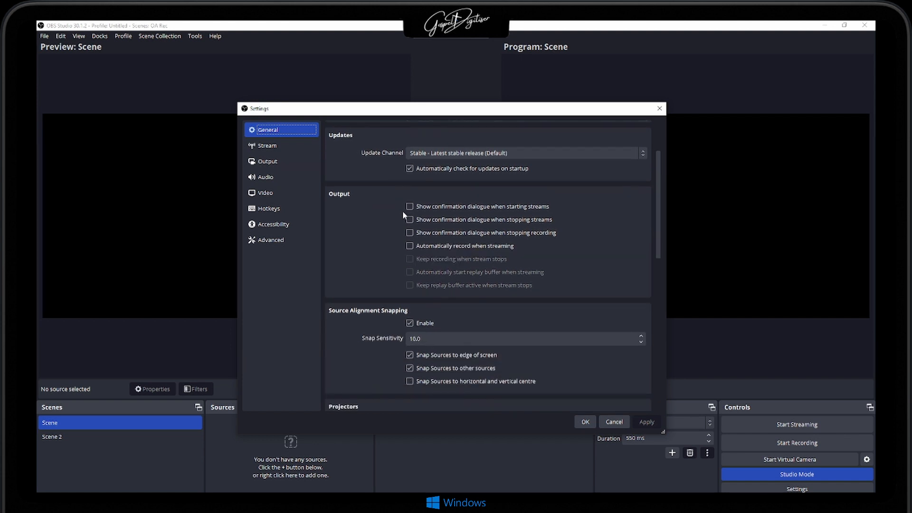
{"action": "scroll", "coordinate": [402, 216], "scroll_direction": "down", "scroll_amount": 3}
{"action": "scroll", "coordinate": [403, 210], "scroll_direction": "up", "scroll_amount": 6}
{"action": "scroll", "coordinate": [368, 164], "scroll_direction": "down", "scroll_amount": 1}
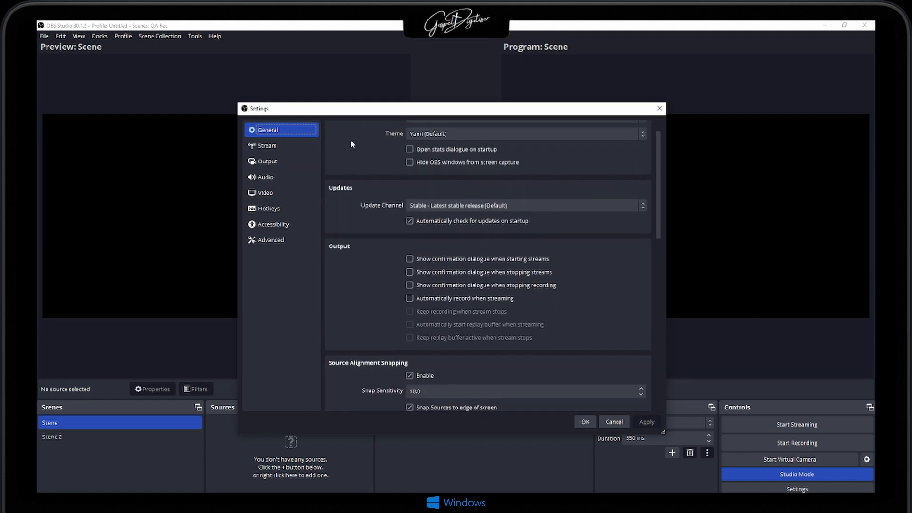
{"action": "scroll", "coordinate": [350, 141], "scroll_direction": "up", "scroll_amount": 1}
{"action": "left_click", "coordinate": [428, 138]}
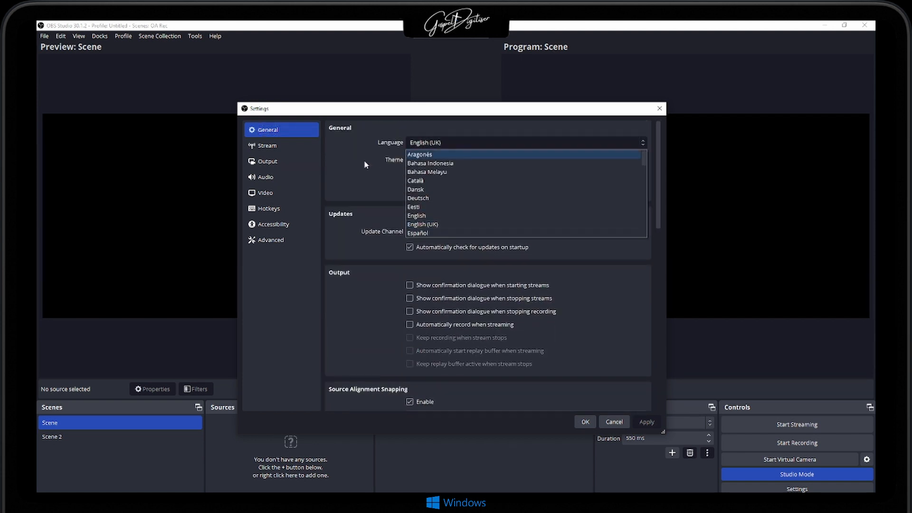
{"action": "left_click", "coordinate": [423, 149]}
- Try out the Dark and Acri interface themes and restore the Yami (Default) theme
{"action": "left_click", "coordinate": [425, 159]}
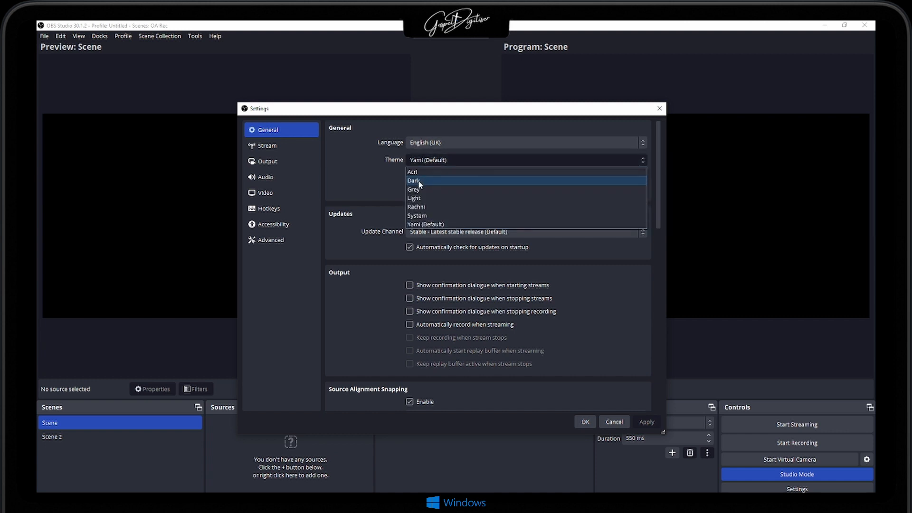
{"action": "left_click", "coordinate": [420, 181]}
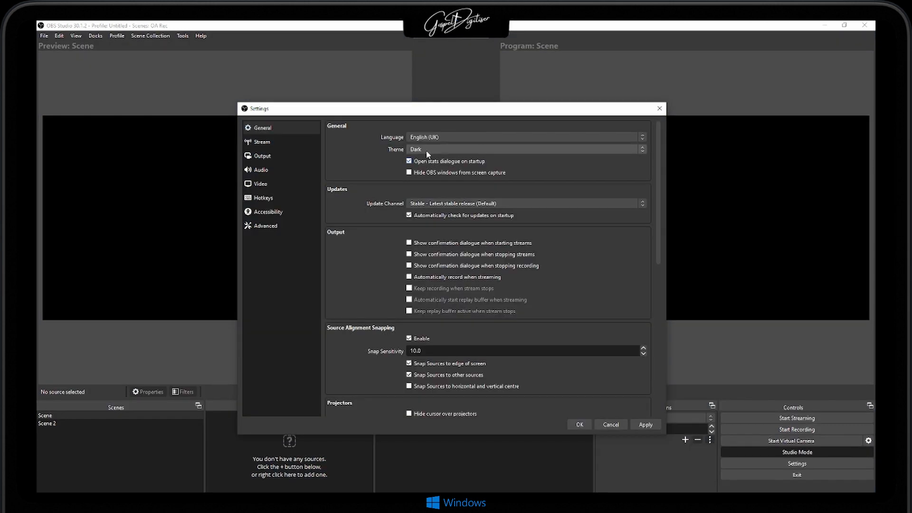
{"action": "left_click", "coordinate": [428, 152]}
{"action": "left_click", "coordinate": [420, 161]}
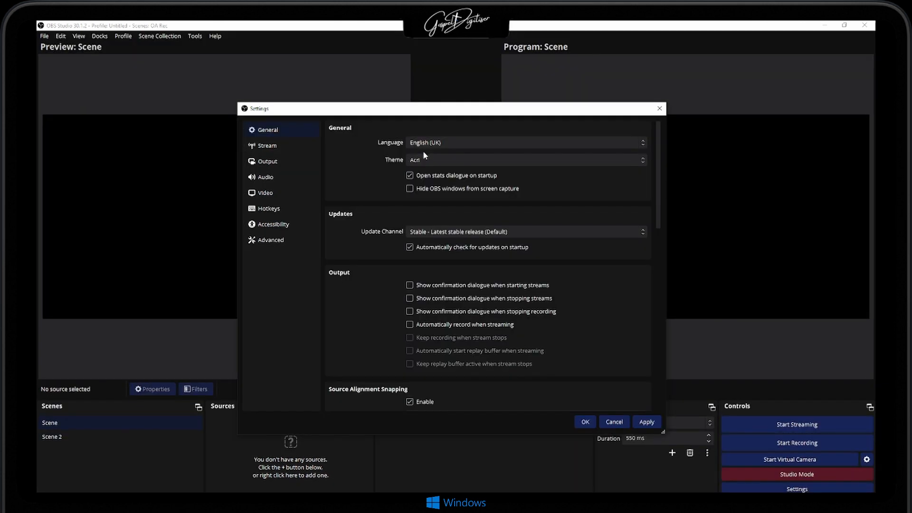
{"action": "left_click", "coordinate": [423, 159]}
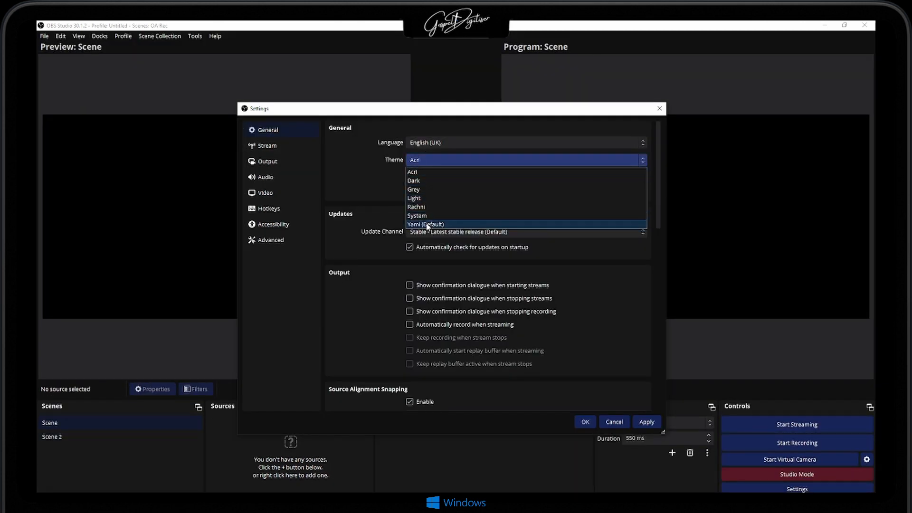
{"action": "left_click", "coordinate": [426, 225]}
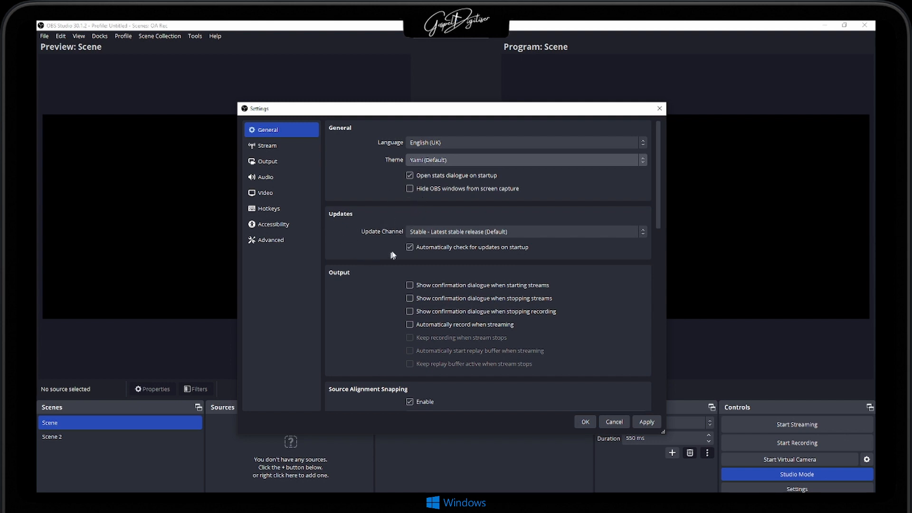
- Examine the automatic update check, output confirmation, source alignment snapping and projector options in the General settings
{"action": "left_click", "coordinate": [409, 248]}
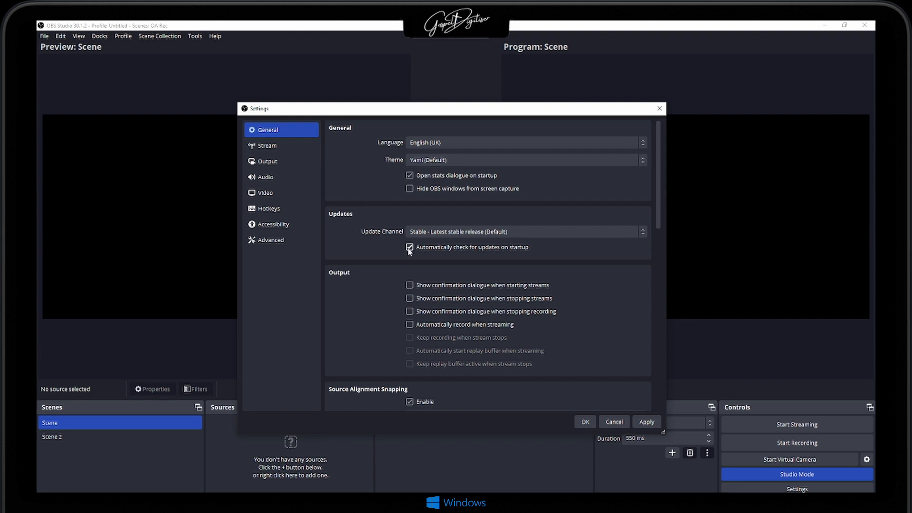
{"action": "scroll", "coordinate": [380, 257], "scroll_direction": "down", "scroll_amount": 2}
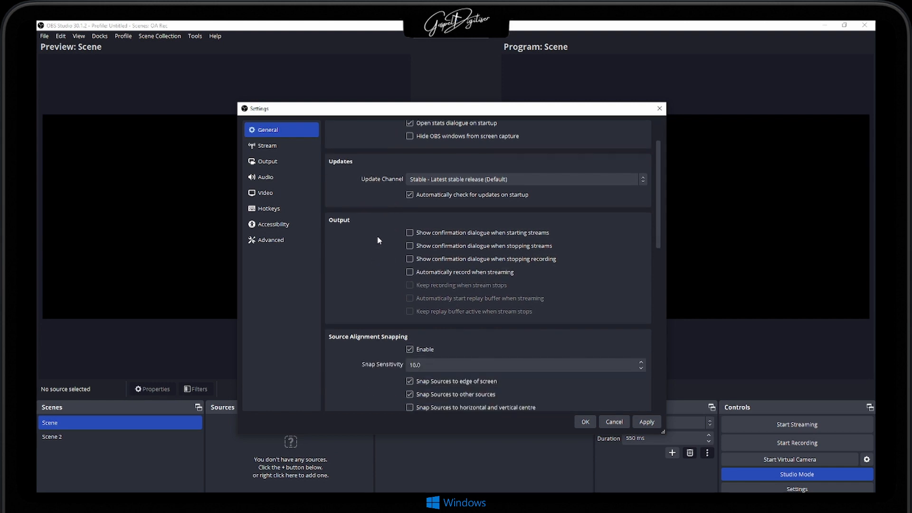
{"action": "scroll", "coordinate": [379, 240], "scroll_direction": "down", "scroll_amount": 1}
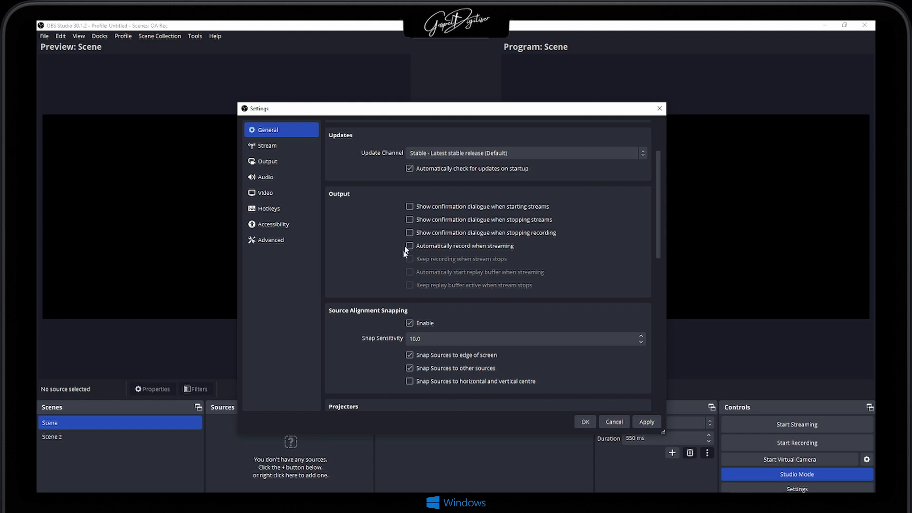
{"action": "scroll", "coordinate": [399, 342], "scroll_direction": "down", "scroll_amount": 3}
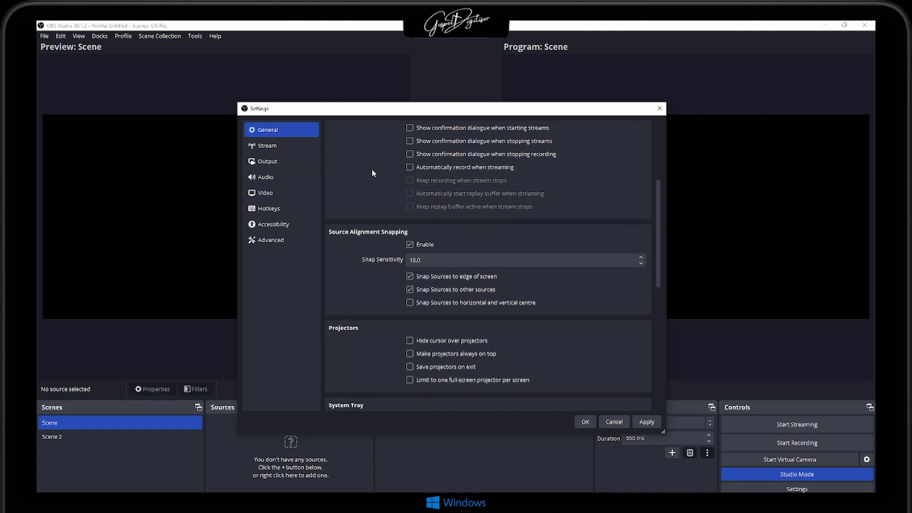
- Set the streaming service to YouTube - RTMPS, start connecting an account and cancel the YouTube user authorisation
{"action": "left_click", "coordinate": [278, 145]}
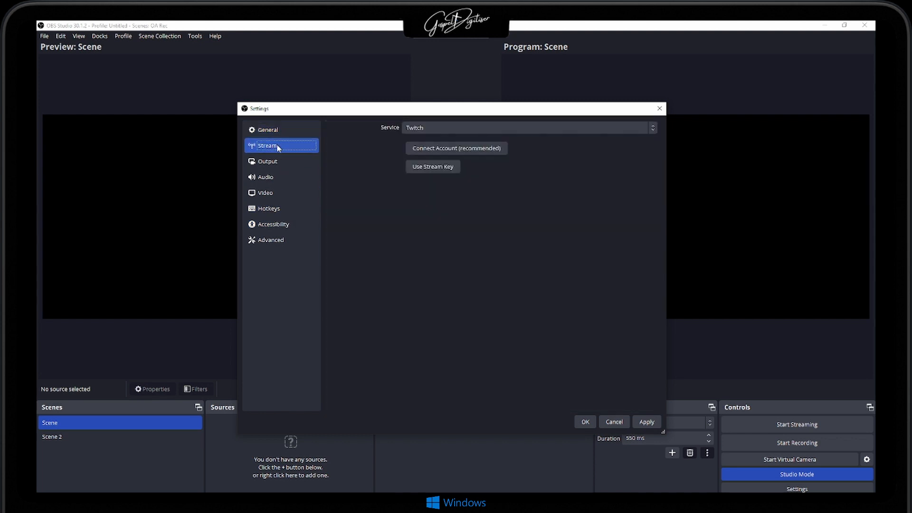
{"action": "left_click", "coordinate": [439, 126]}
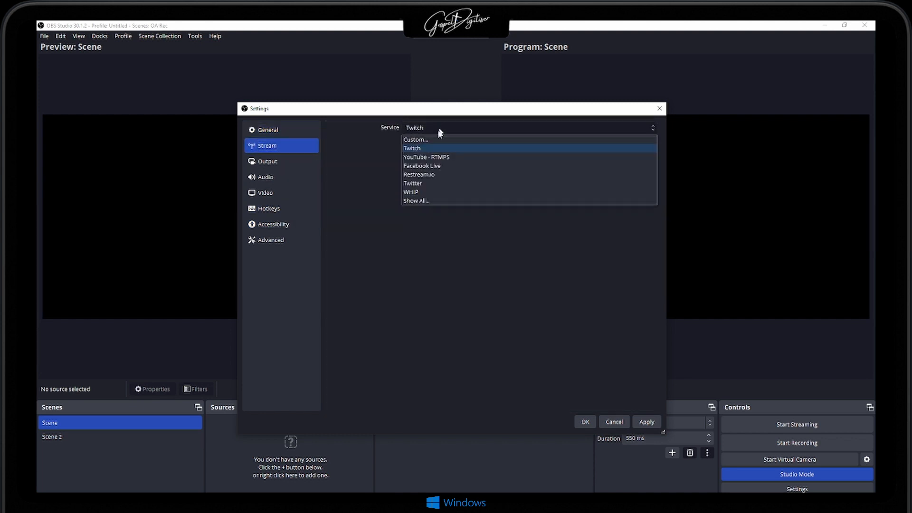
{"action": "left_click", "coordinate": [429, 159]}
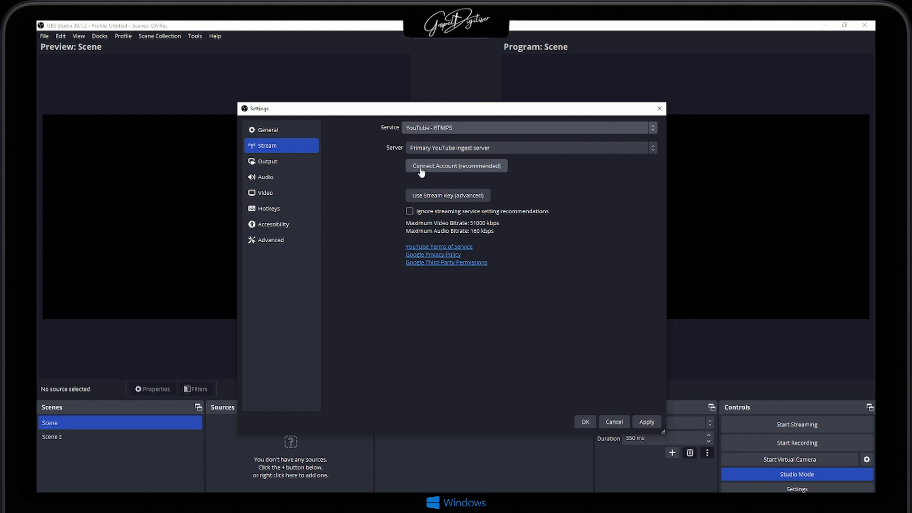
{"action": "left_click", "coordinate": [420, 166]}
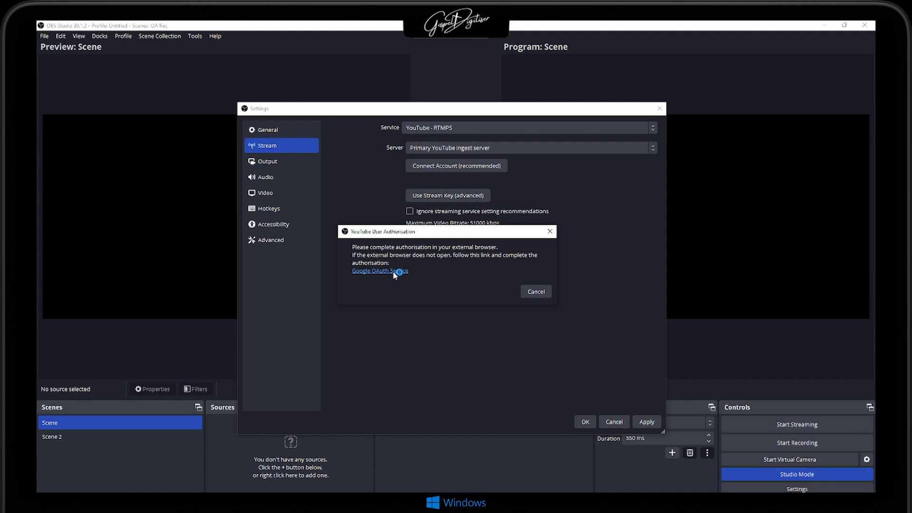
{"action": "left_click", "coordinate": [549, 232]}
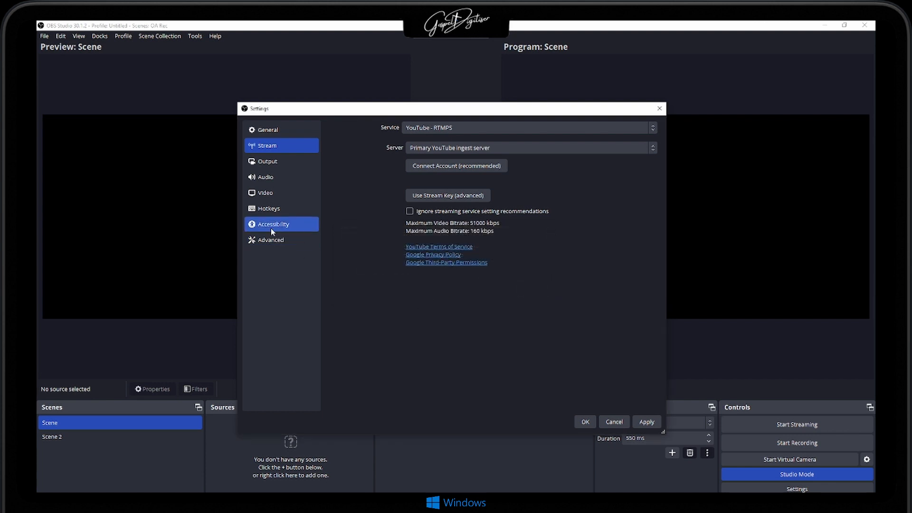
- Review the Output, Audio, Video, Hotkeys, Accessibility and Advanced settings, including the audio devices, meters and push-to-mute options
{"action": "left_click", "coordinate": [264, 165]}
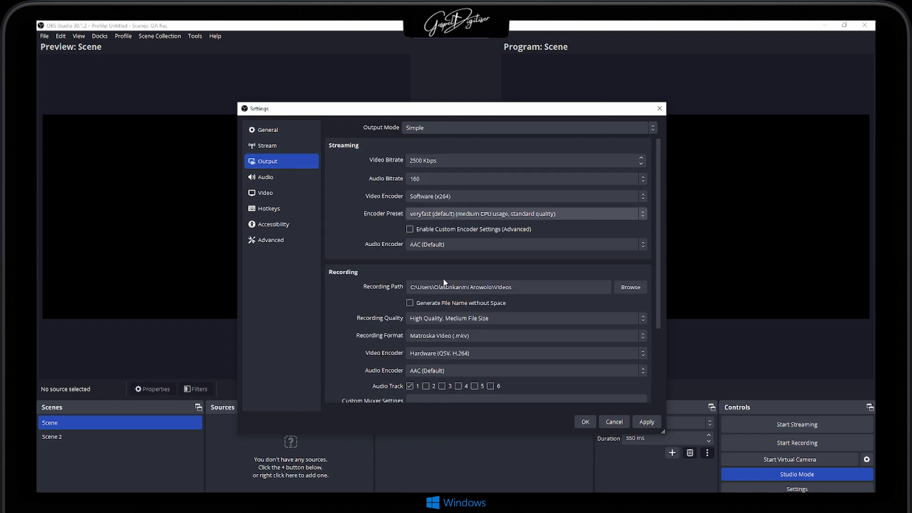
{"action": "left_click", "coordinate": [283, 182]}
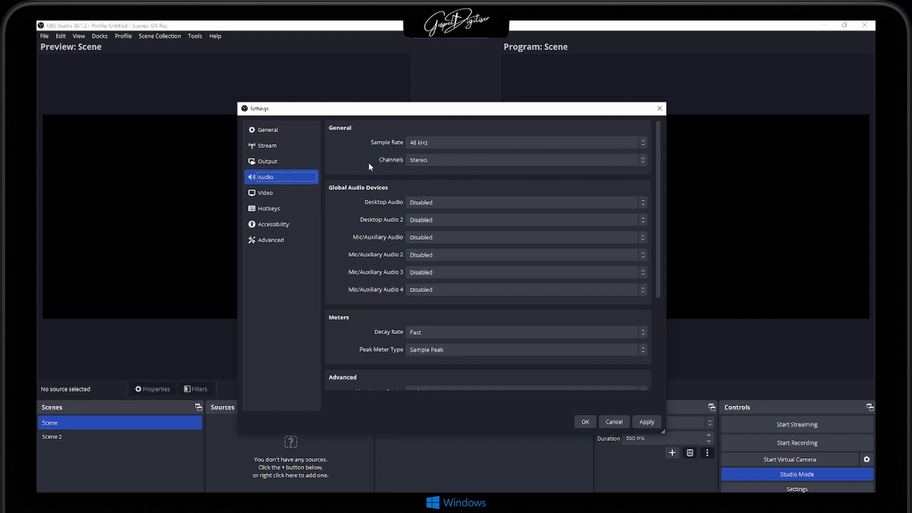
{"action": "scroll", "coordinate": [361, 269], "scroll_direction": "down", "scroll_amount": 2}
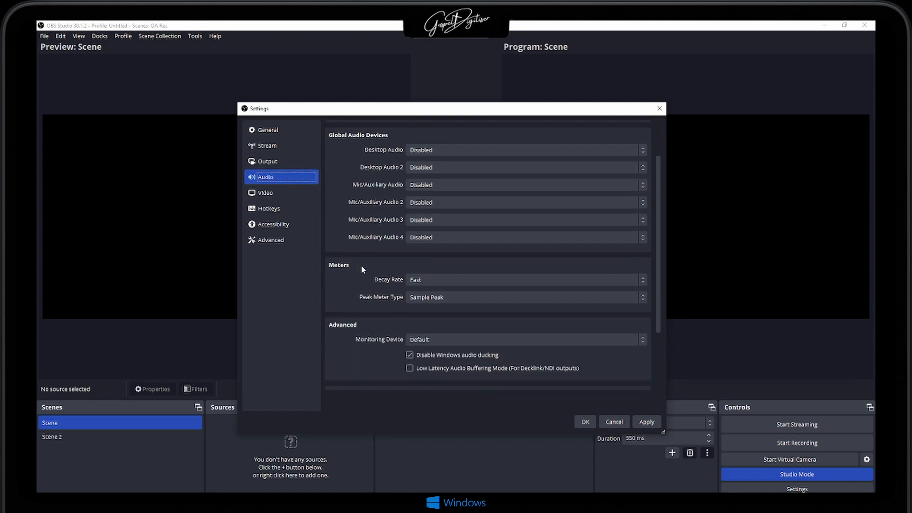
{"action": "scroll", "coordinate": [361, 269], "scroll_direction": "down", "scroll_amount": 2}
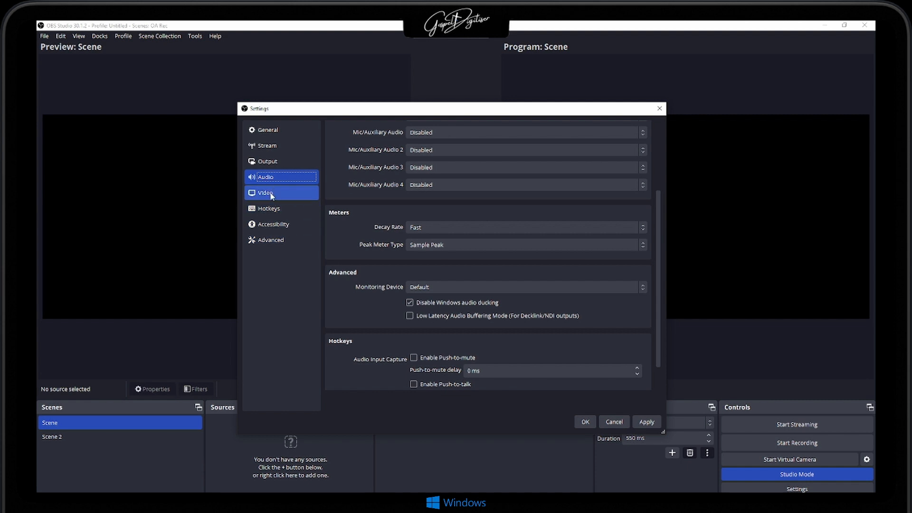
{"action": "left_click", "coordinate": [271, 194]}
{"action": "left_click", "coordinate": [285, 209]}
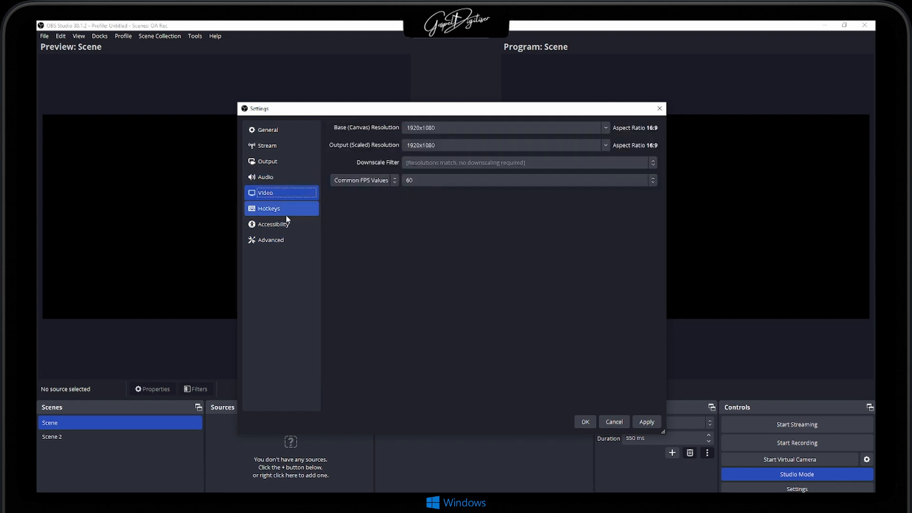
{"action": "left_click", "coordinate": [280, 226]}
{"action": "left_click", "coordinate": [278, 238]}
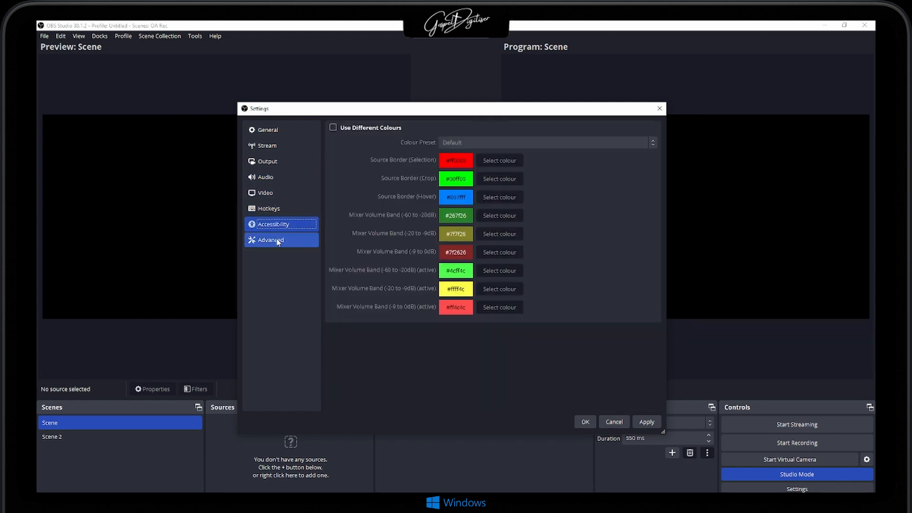